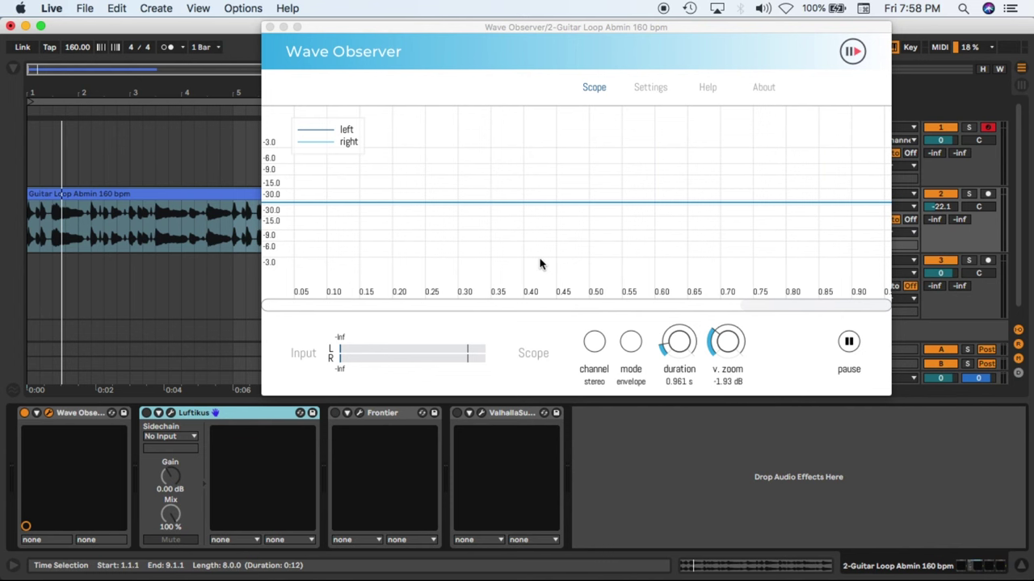
Play the guitar loop into Wave Observer; set scope duration to 2.864 s and vertical zoom to -5.52 dB.
{"action": "left_click", "coordinate": [185, 214]}
{"action": "key", "text": "space"}
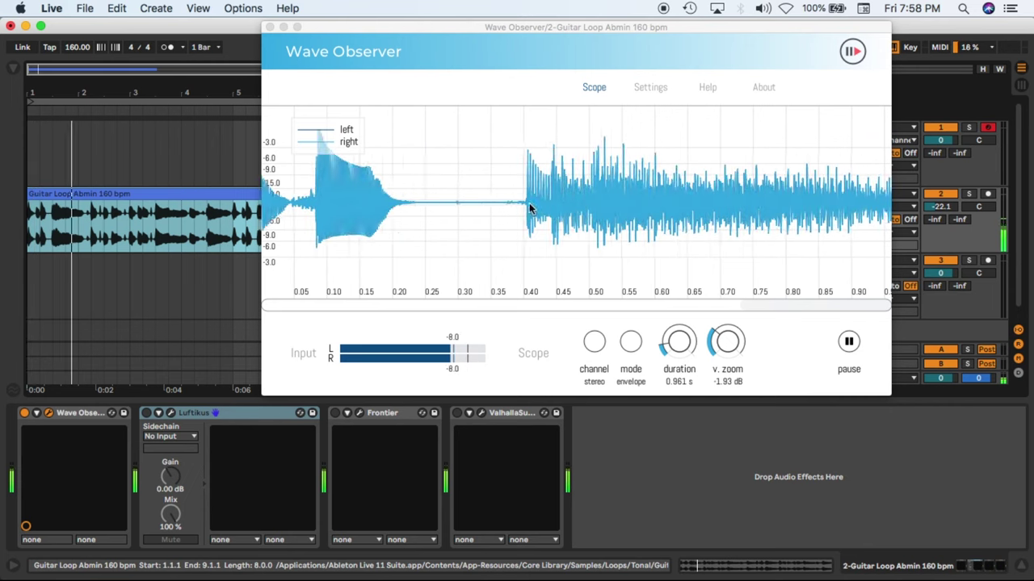
{"action": "key", "text": "space"}
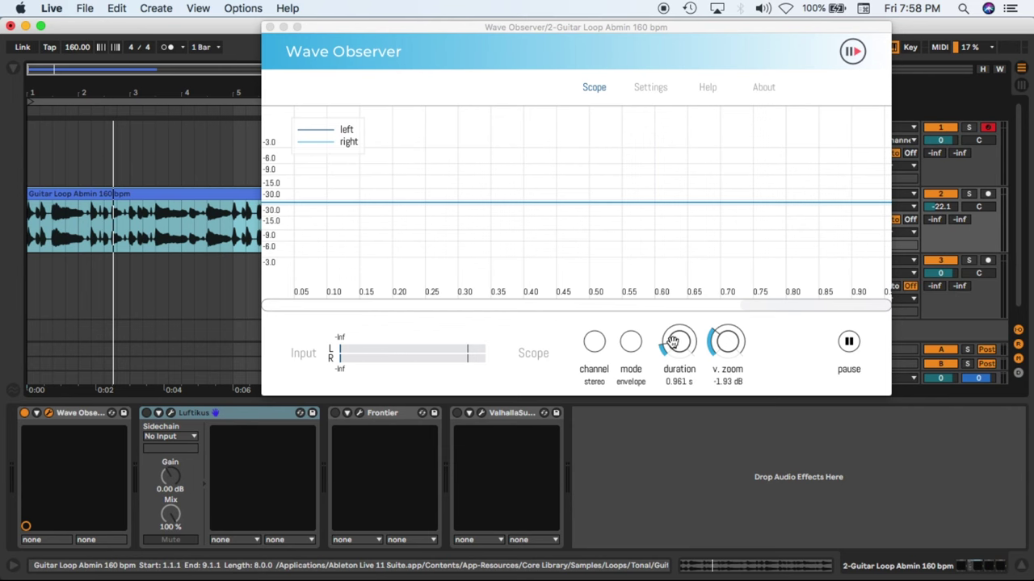
{"action": "left_click_drag", "start_coordinate": [672, 341], "coordinate": [705, 201]}
{"action": "key", "text": "space"}
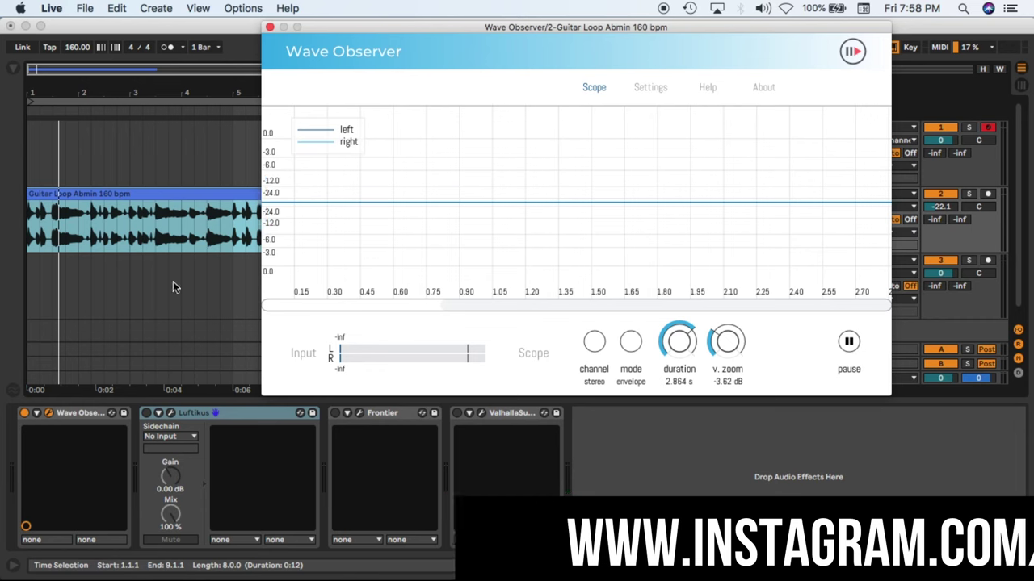
{"action": "mouse_move", "coordinate": [727, 343]}
{"action": "left_mouse_down"}
{"action": "mouse_move", "coordinate": [707, 355]}
{"action": "mouse_move", "coordinate": [709, 344]}
{"action": "left_mouse_up"}
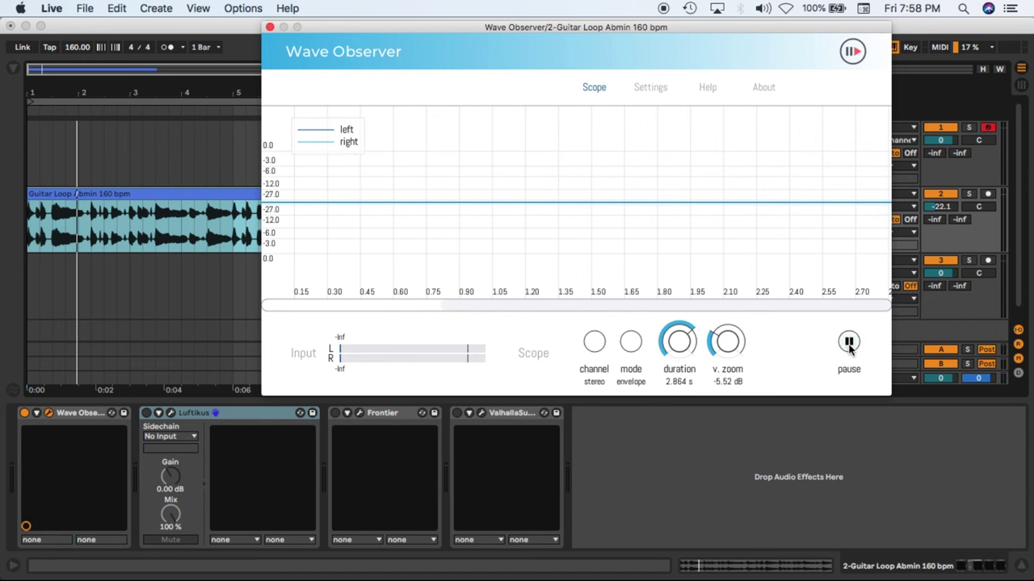
Pause Wave Observer on the playing loop, then set duration to 4.000 s and v.zoom to -7.09 dB.
{"action": "key", "text": "space"}
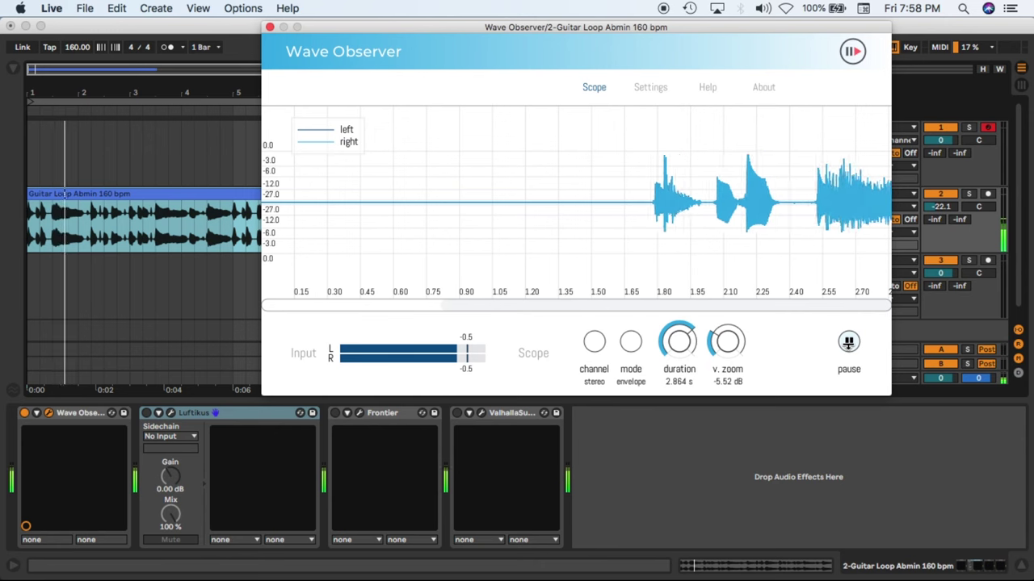
{"action": "left_click", "coordinate": [847, 342]}
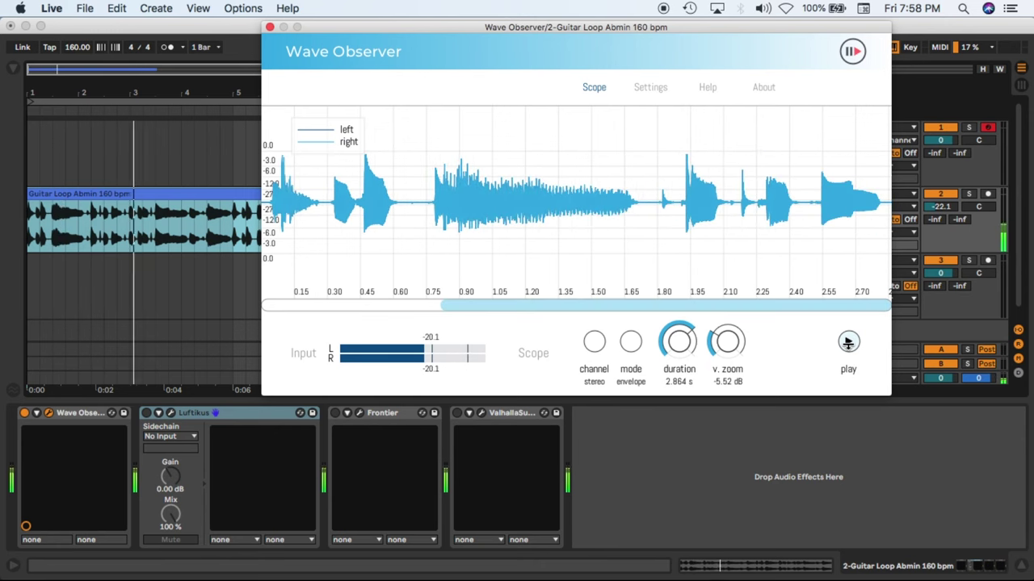
{"action": "key", "text": "space"}
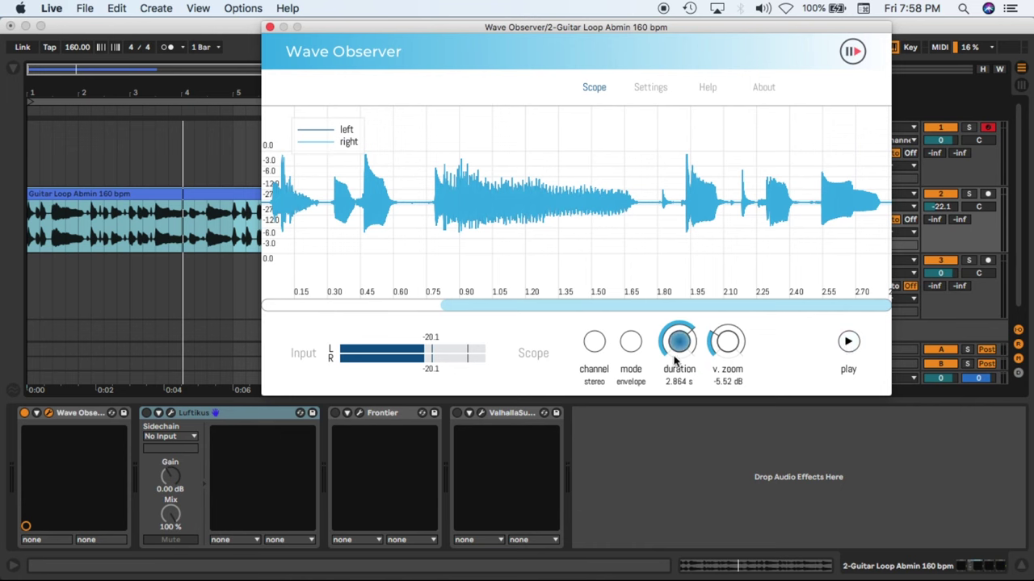
{"action": "left_click_drag", "start_coordinate": [677, 361], "coordinate": [683, 391]}
{"action": "mouse_move", "coordinate": [727, 340]}
{"action": "left_mouse_down"}
{"action": "mouse_move", "coordinate": [725, 362]}
{"action": "mouse_move", "coordinate": [729, 295]}
{"action": "mouse_move", "coordinate": [715, 324]}
{"action": "mouse_move", "coordinate": [718, 355]}
{"action": "left_mouse_up"}
{"action": "left_click_drag", "start_coordinate": [680, 342], "coordinate": [698, 65]}
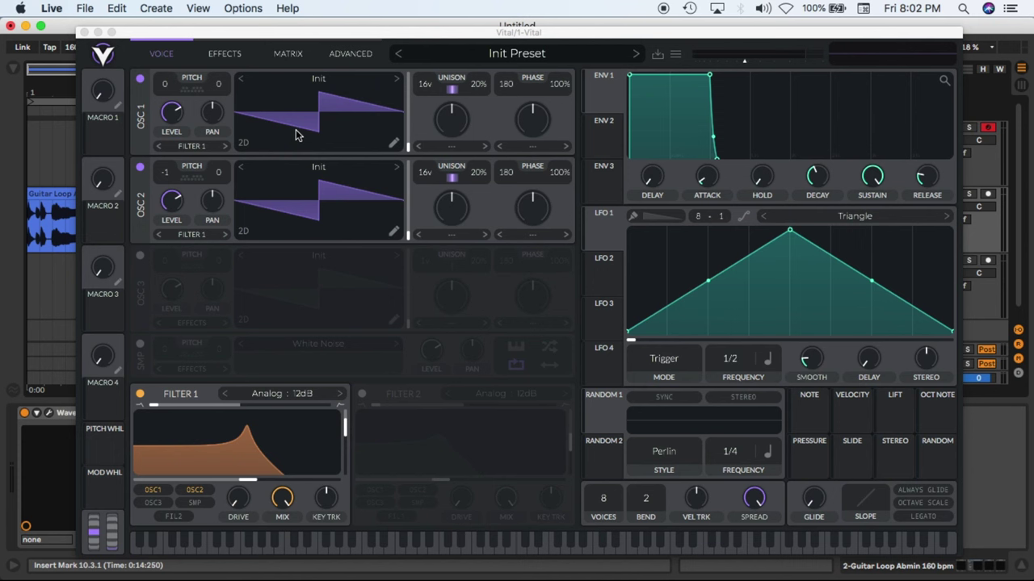
View Vital's EFFECTS and VOICE pages, then filter the Preset Browser to a single folder.
{"action": "left_click", "coordinate": [224, 53]}
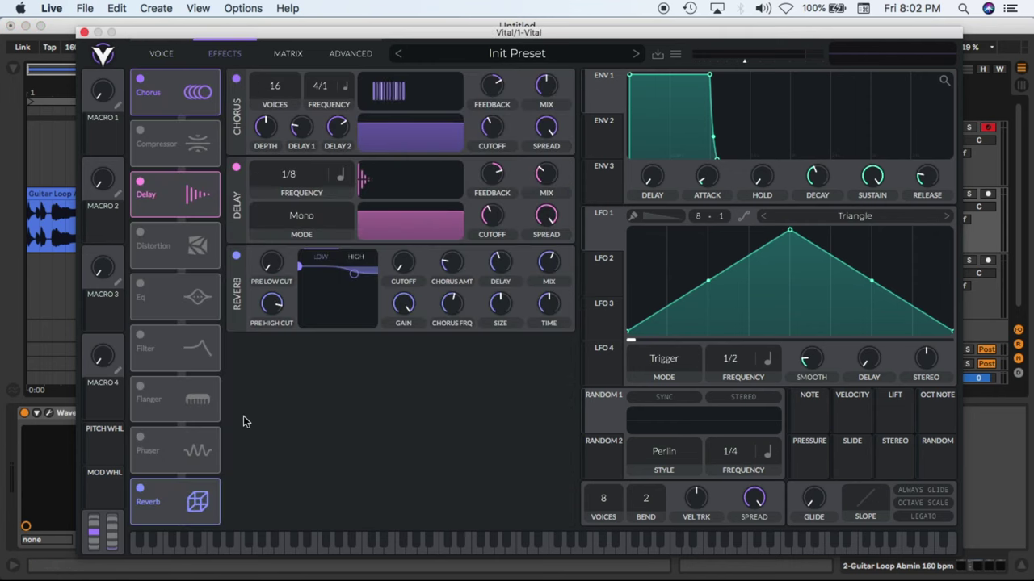
{"action": "left_click", "coordinate": [163, 53]}
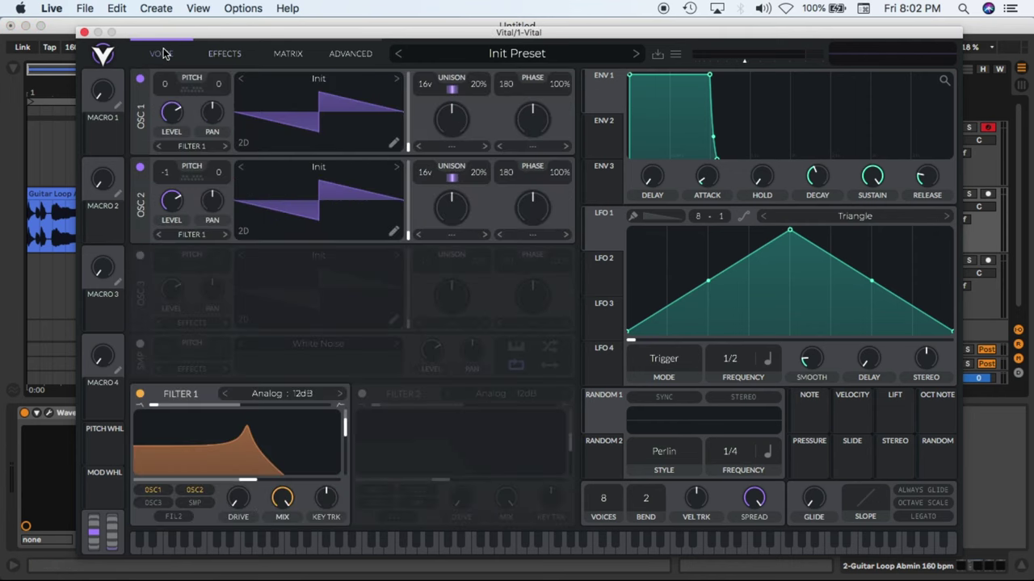
{"action": "left_click", "coordinate": [485, 60]}
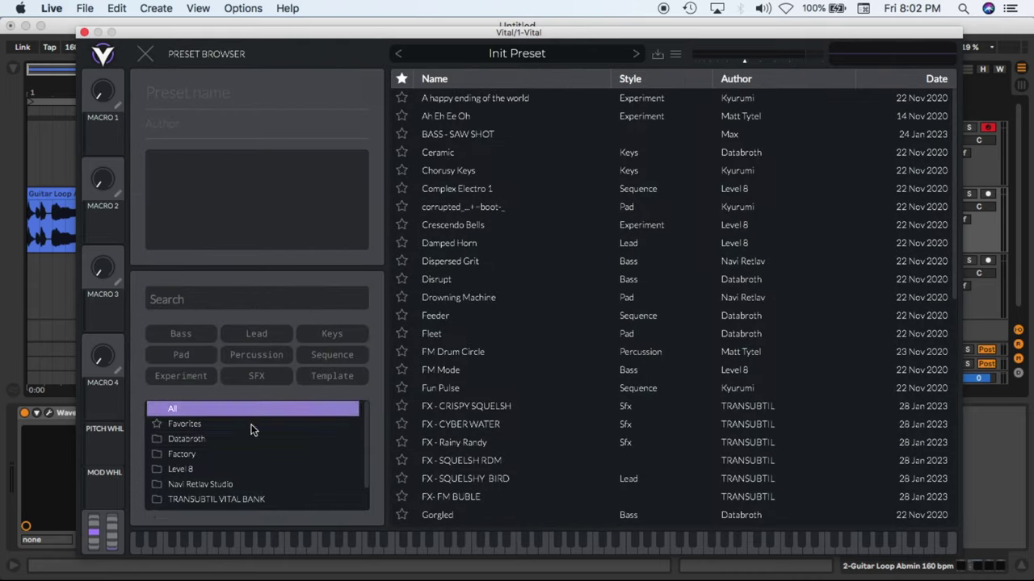
{"action": "scroll", "coordinate": [228, 468], "scroll_direction": "down", "scroll_amount": 2}
{"action": "scroll", "coordinate": [229, 471], "scroll_direction": "up", "scroll_amount": 2}
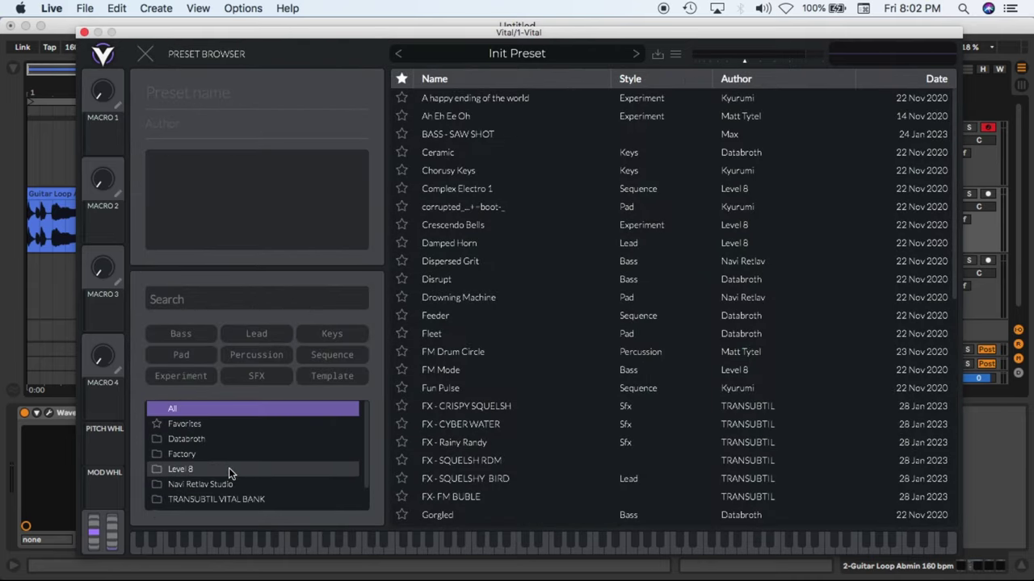
{"action": "left_click", "coordinate": [200, 436]}
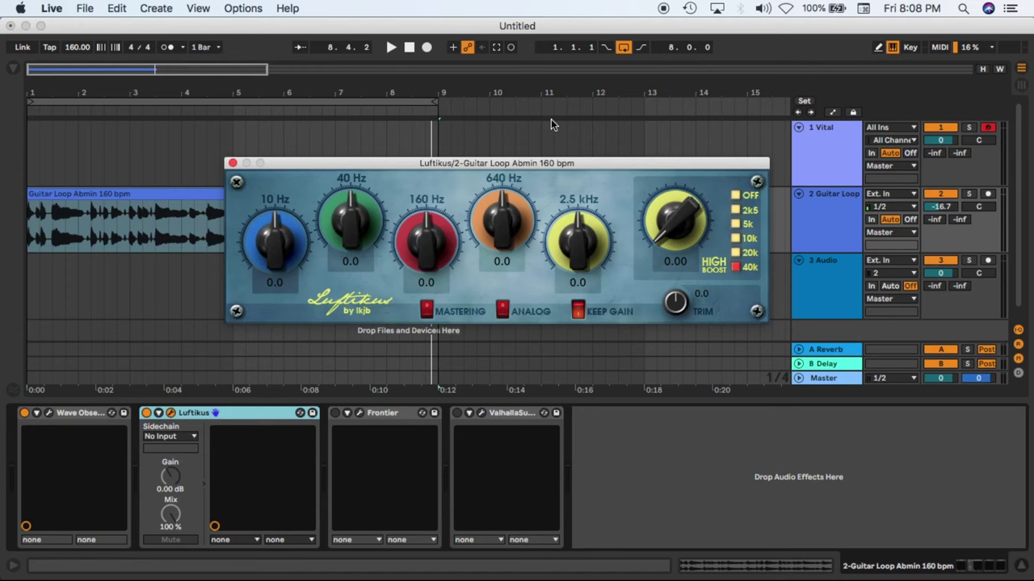
Raise Luftikus High Boost to 10 and play the loop through the EQ.
{"action": "left_click_drag", "start_coordinate": [674, 223], "coordinate": [672, 121]}
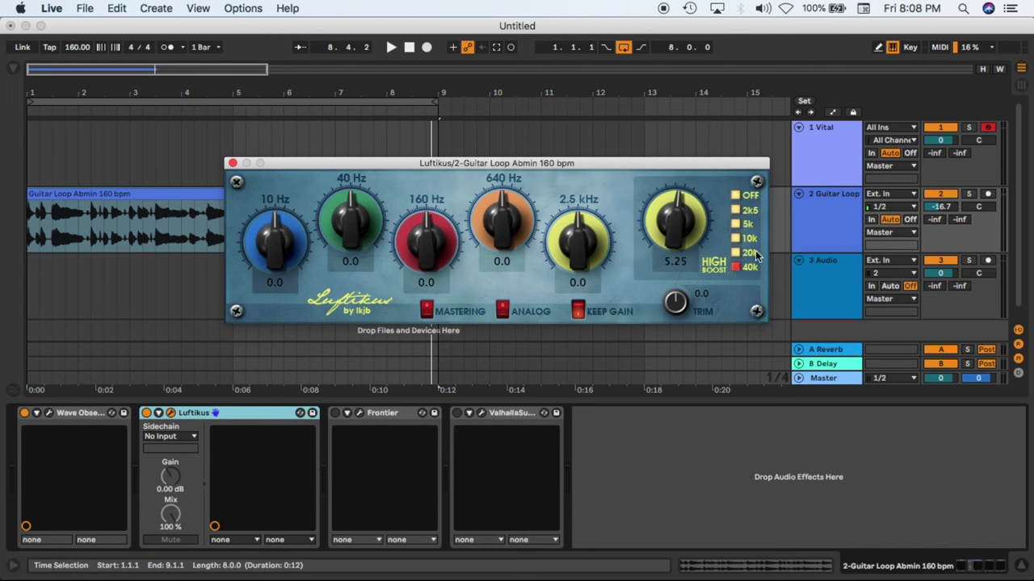
{"action": "left_click_drag", "start_coordinate": [701, 242], "coordinate": [662, 339]}
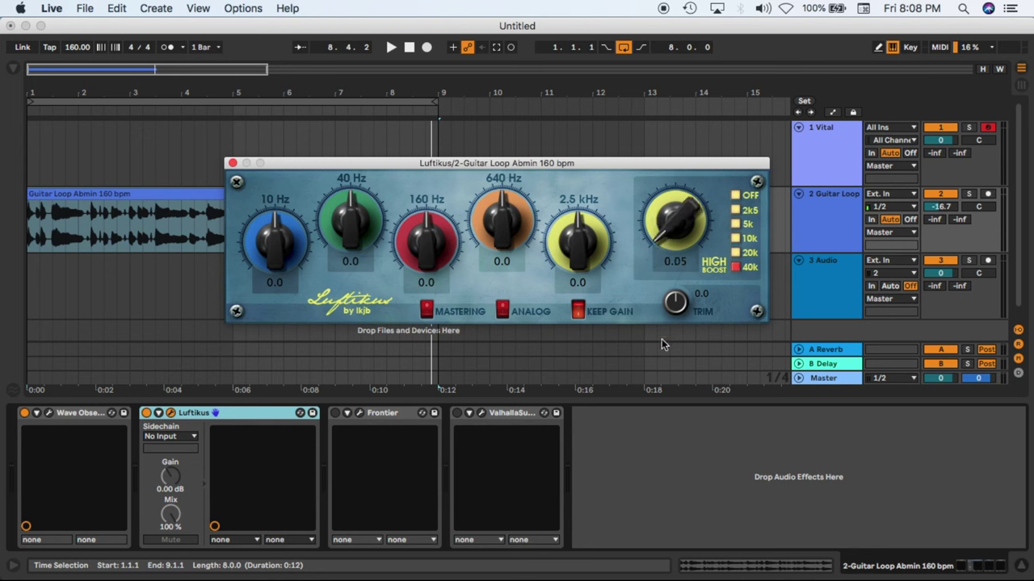
{"action": "left_click", "coordinate": [95, 211]}
{"action": "key", "text": "space"}
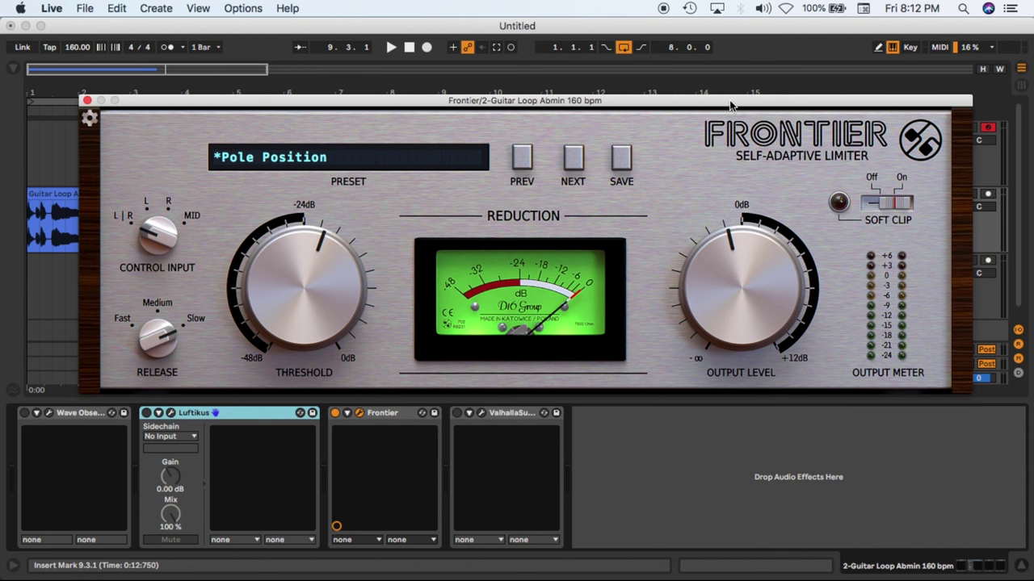
Play the loop and adjust Frontier's threshold, medium release and control input.
{"action": "left_click", "coordinate": [52, 220]}
{"action": "key", "text": "space"}
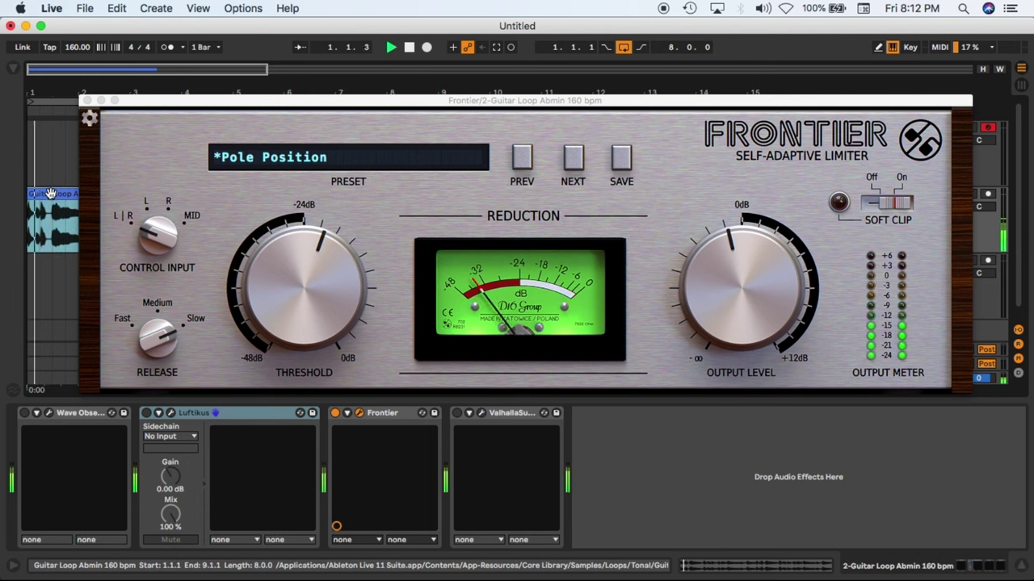
{"action": "mouse_move", "coordinate": [323, 288]}
{"action": "left_mouse_down"}
{"action": "mouse_move", "coordinate": [292, 371]}
{"action": "mouse_move", "coordinate": [305, 272]}
{"action": "mouse_move", "coordinate": [304, 289]}
{"action": "left_mouse_up"}
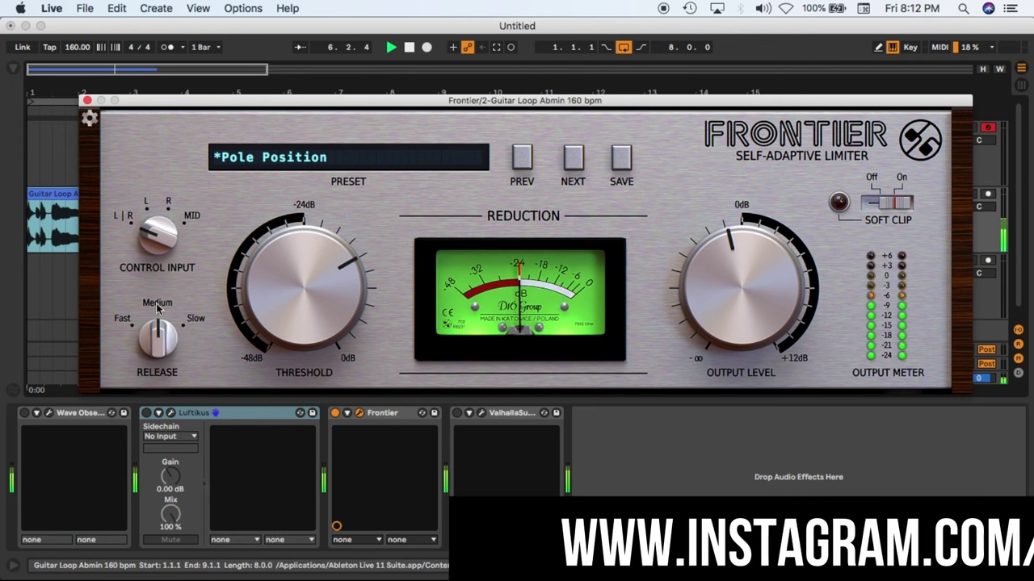
{"action": "left_click_drag", "start_coordinate": [156, 307], "coordinate": [171, 302]}
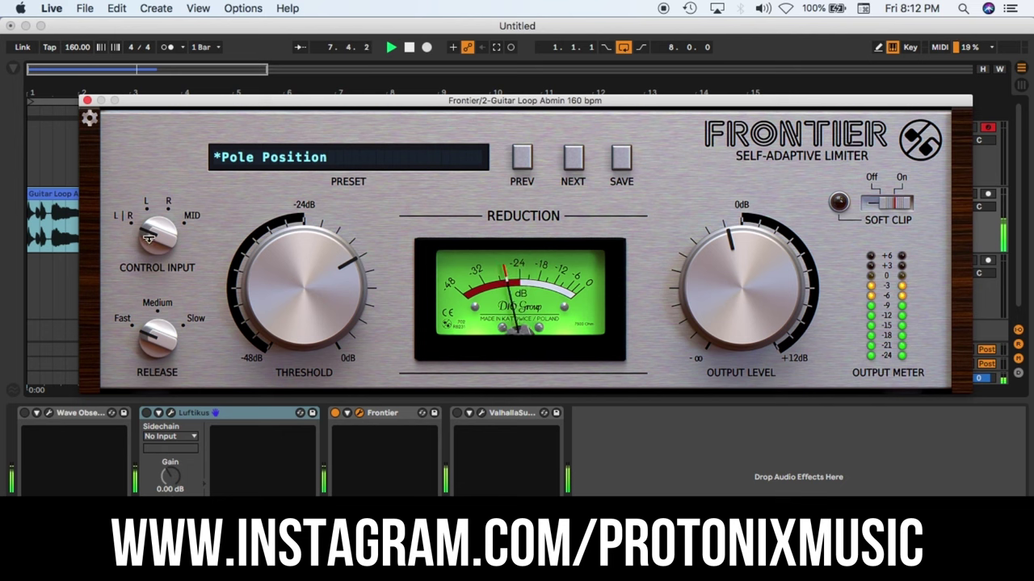
{"action": "left_click_drag", "start_coordinate": [149, 236], "coordinate": [147, 226]}
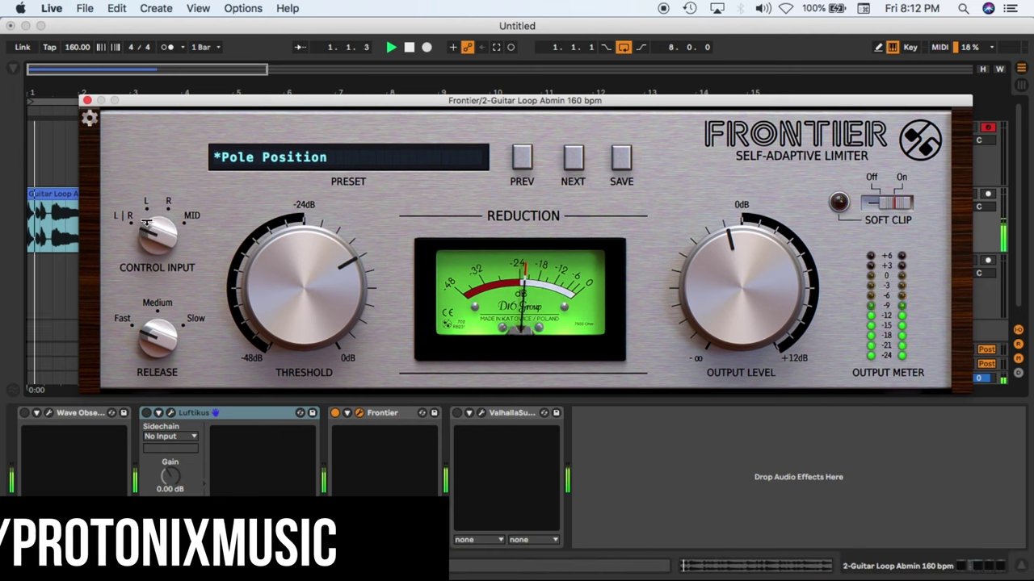
Bring Frontier's output level to +1.4 dB and settle the threshold near -18.5 dB.
{"action": "mouse_move", "coordinate": [699, 277]}
{"action": "left_mouse_down"}
{"action": "mouse_move", "coordinate": [698, 263]}
{"action": "mouse_move", "coordinate": [699, 274]}
{"action": "left_mouse_up"}
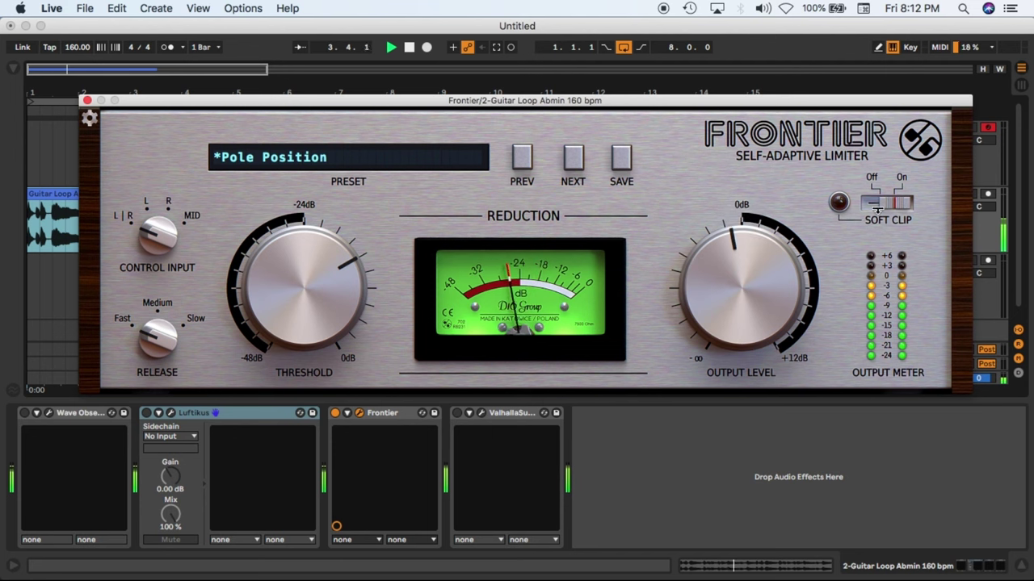
{"action": "left_click_drag", "start_coordinate": [692, 302], "coordinate": [692, 296]}
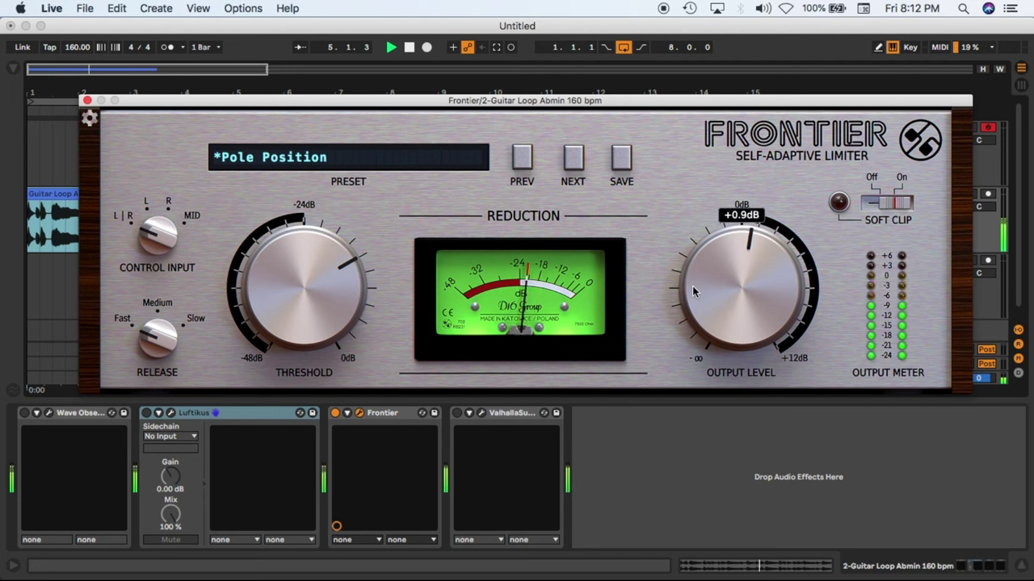
{"action": "left_click_drag", "start_coordinate": [285, 307], "coordinate": [285, 315]}
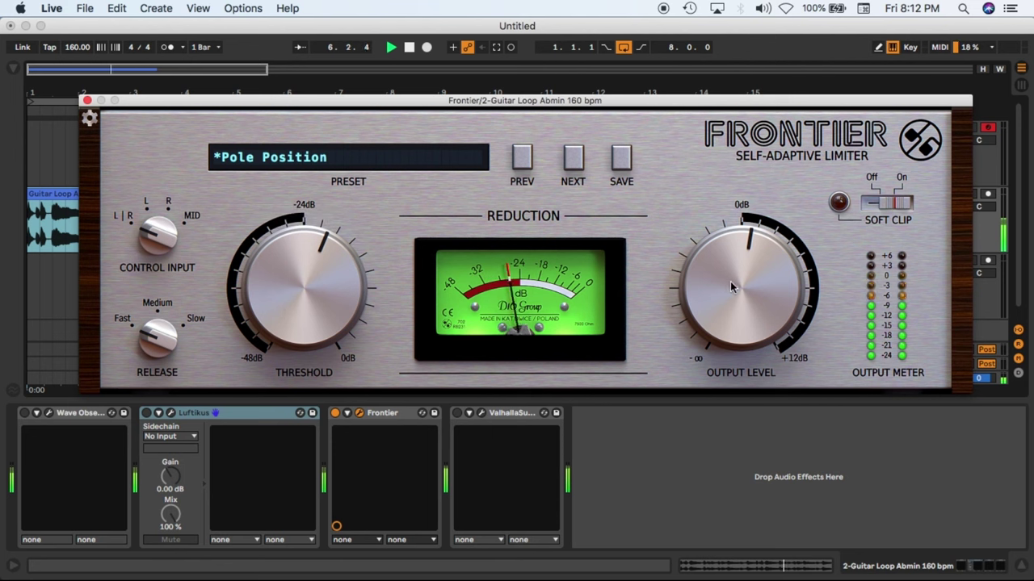
{"action": "left_click_drag", "start_coordinate": [731, 287], "coordinate": [730, 279]}
{"action": "left_click_drag", "start_coordinate": [308, 292], "coordinate": [312, 354]}
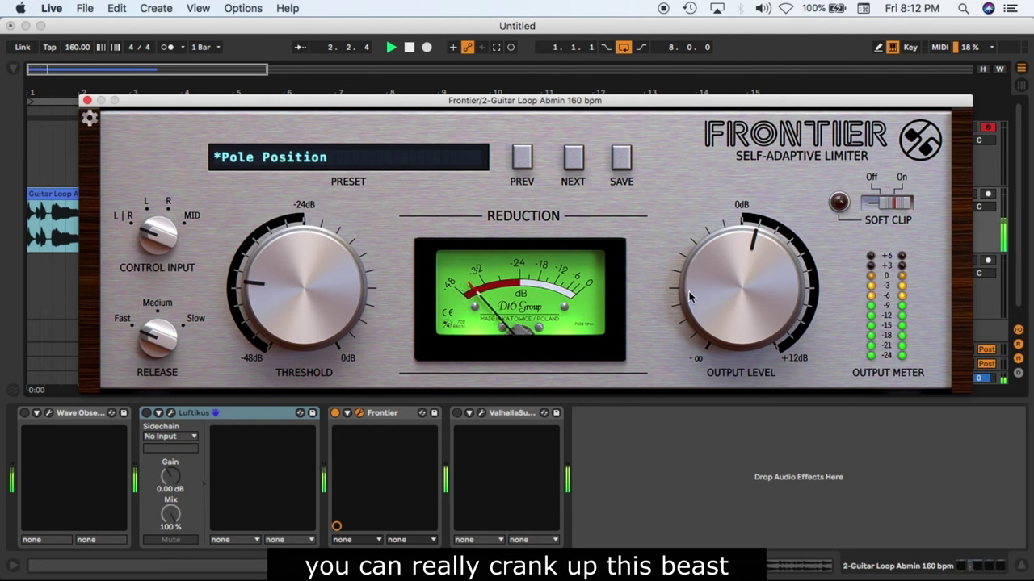
{"action": "scroll", "coordinate": [719, 291], "scroll_direction": "down", "scroll_amount": 2}
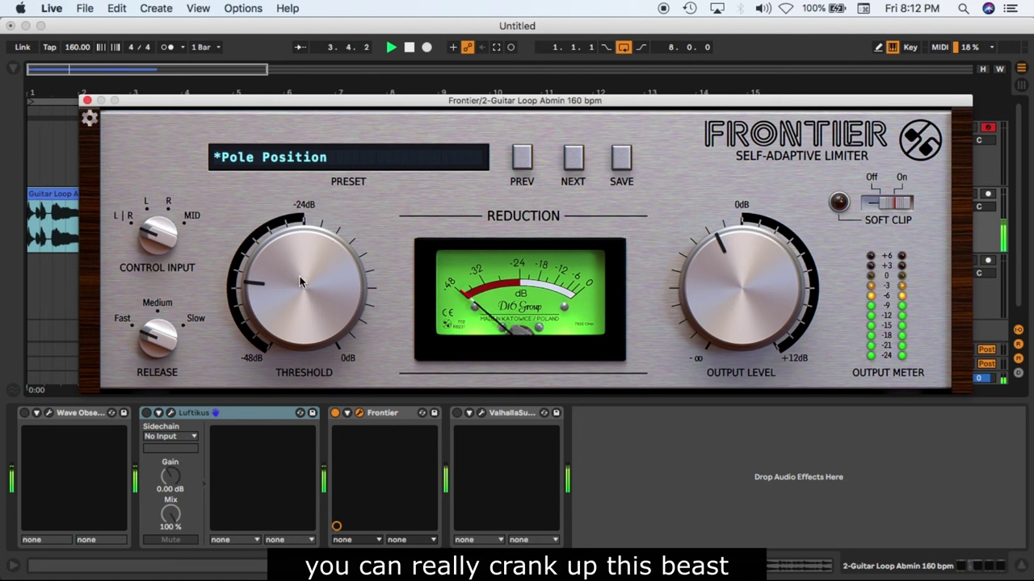
{"action": "left_click_drag", "start_coordinate": [311, 282], "coordinate": [311, 243]}
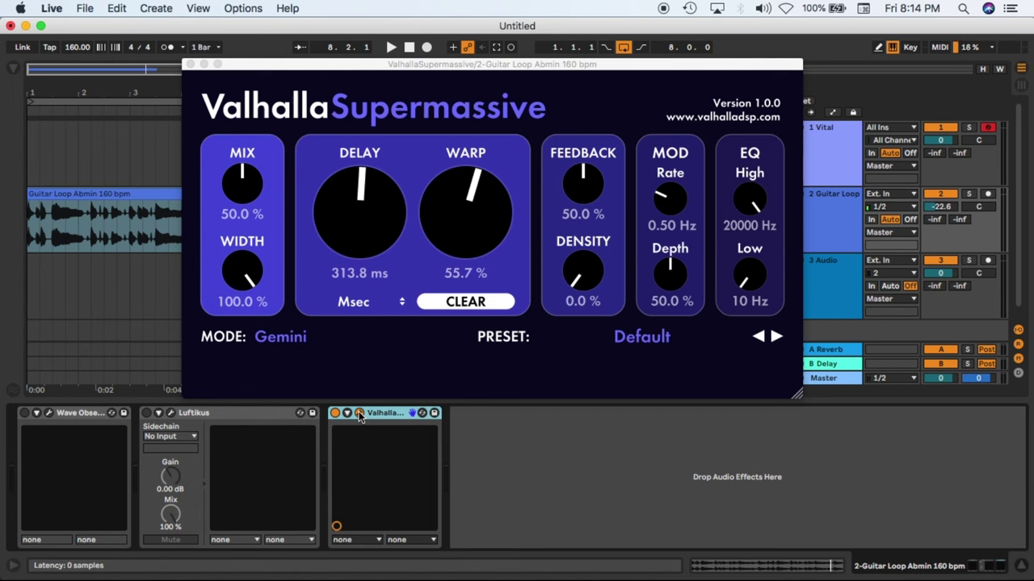
Play the loop and set Supermassive mix 64.8%, delay 935.0 ms, warp 57.6%.
{"action": "key", "text": "space"}
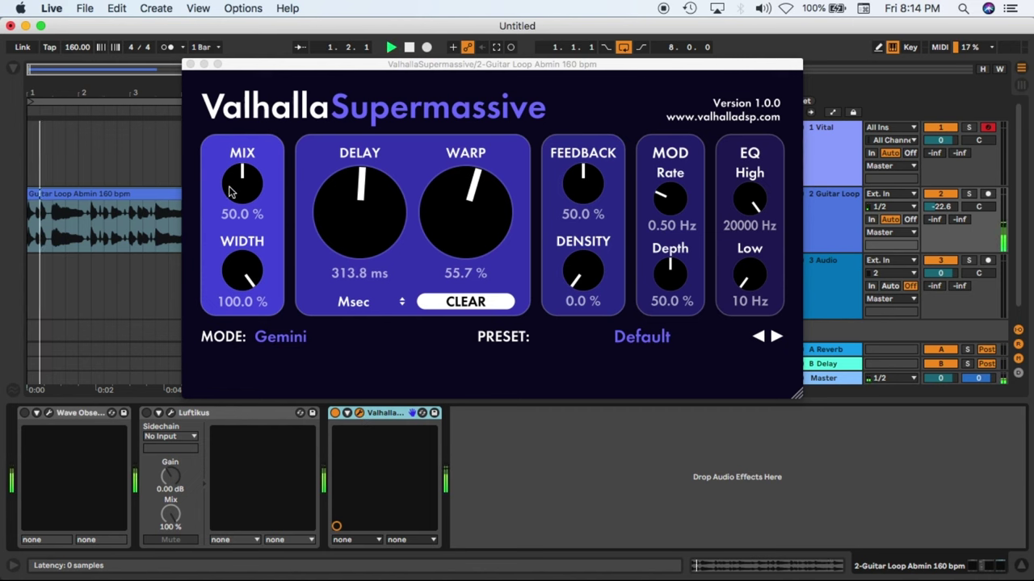
{"action": "left_click_drag", "start_coordinate": [247, 179], "coordinate": [275, 104]}
{"action": "left_click_drag", "start_coordinate": [359, 206], "coordinate": [317, 289]}
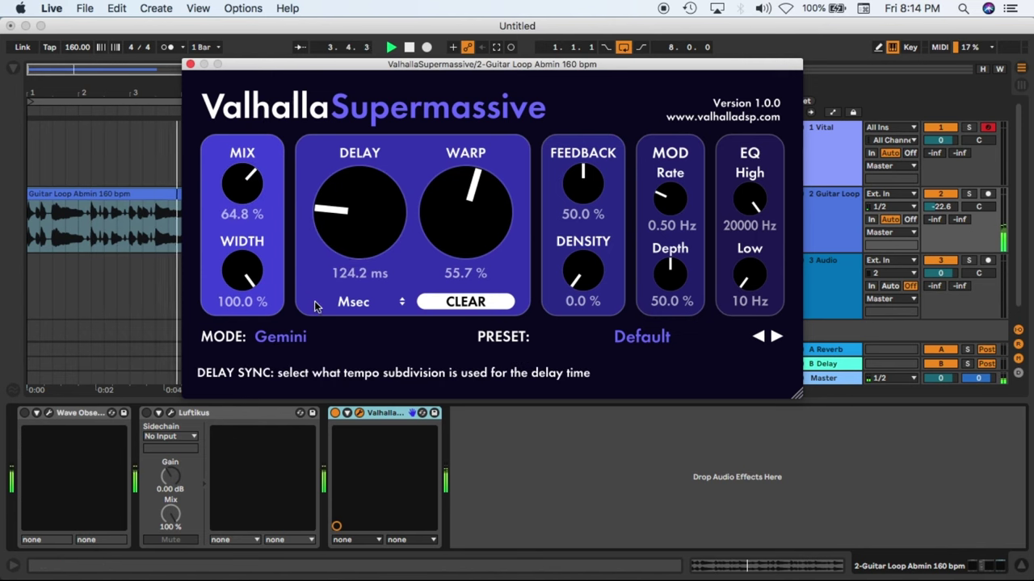
{"action": "left_click_drag", "start_coordinate": [428, 238], "coordinate": [430, 195]}
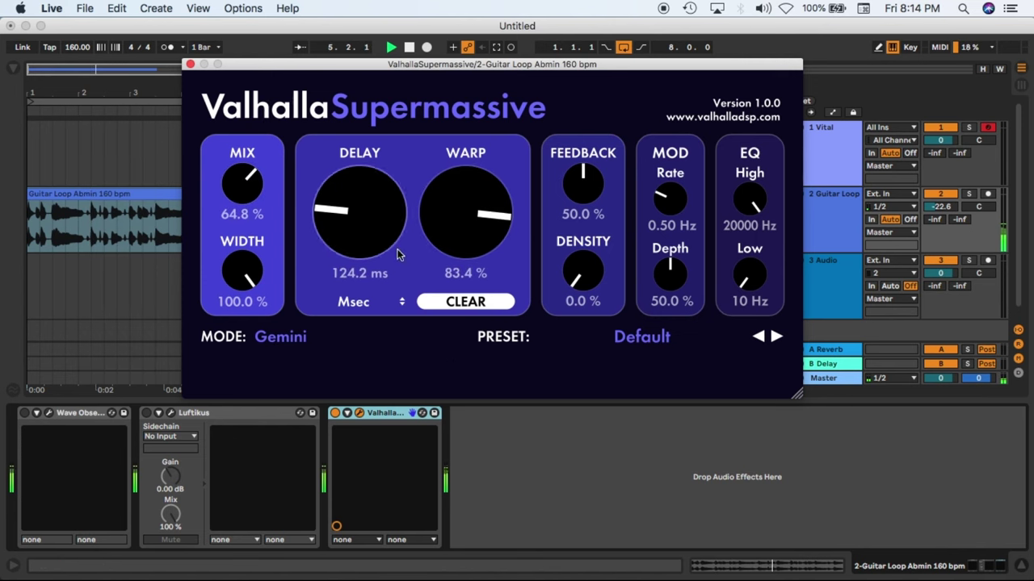
{"action": "left_click_drag", "start_coordinate": [373, 256], "coordinate": [355, 222]}
{"action": "left_click_drag", "start_coordinate": [444, 230], "coordinate": [444, 246]}
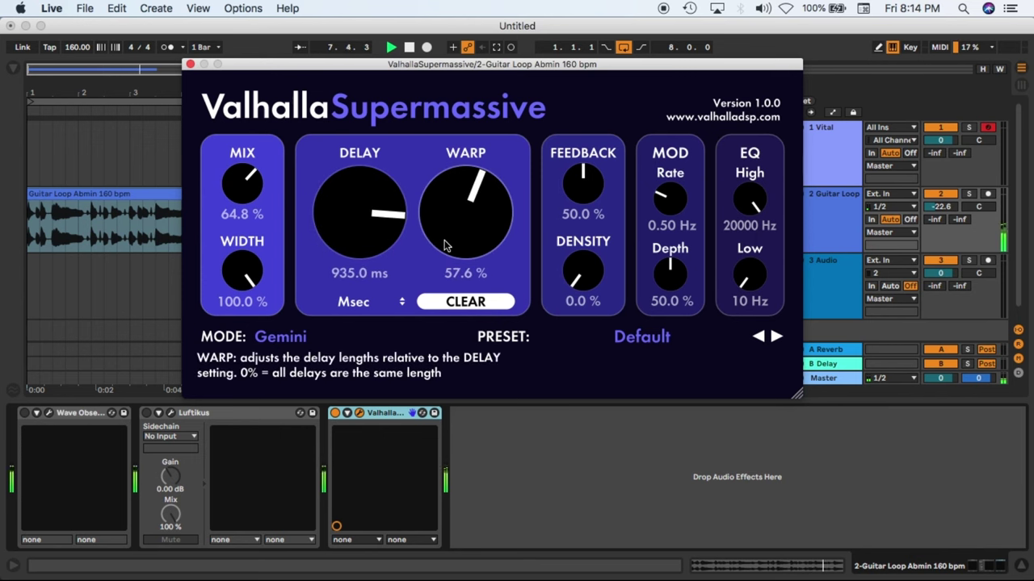
Set feedback 71.8%, density about 57.9%, mod rate 1.26 Hz, and move the window lower.
{"action": "left_click_drag", "start_coordinate": [578, 187], "coordinate": [571, 144]}
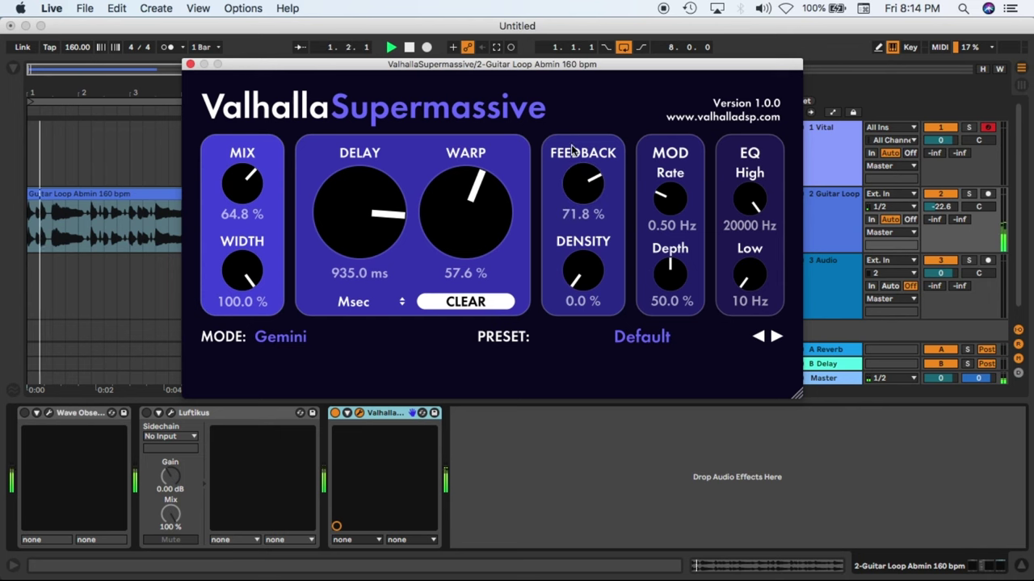
{"action": "left_click_drag", "start_coordinate": [583, 272], "coordinate": [597, 159]}
{"action": "left_click_drag", "start_coordinate": [670, 198], "coordinate": [671, 190]}
{"action": "left_click_drag", "start_coordinate": [436, 72], "coordinate": [453, 270]}
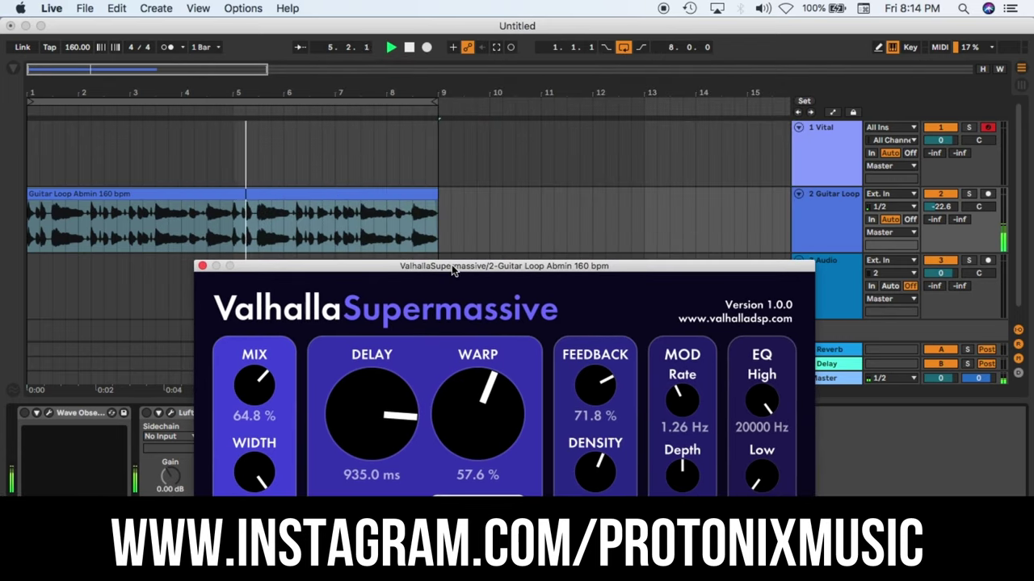
Push Supermassive feedback to 100% and turn warp down to 0%.
{"action": "left_click_drag", "start_coordinate": [594, 386], "coordinate": [596, 373]}
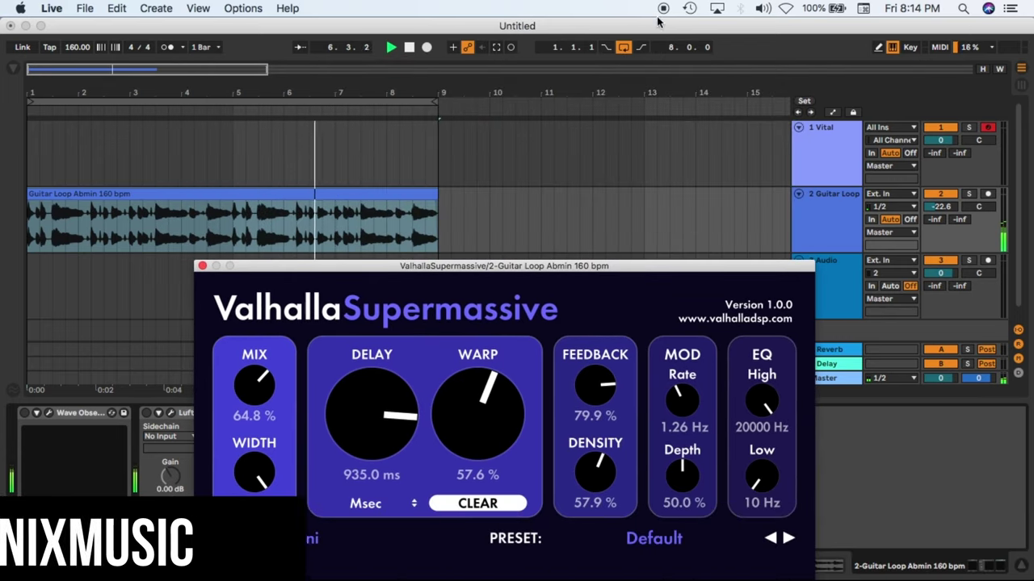
{"action": "left_click", "coordinate": [627, 47]}
{"action": "left_click_drag", "start_coordinate": [589, 403], "coordinate": [577, 333]}
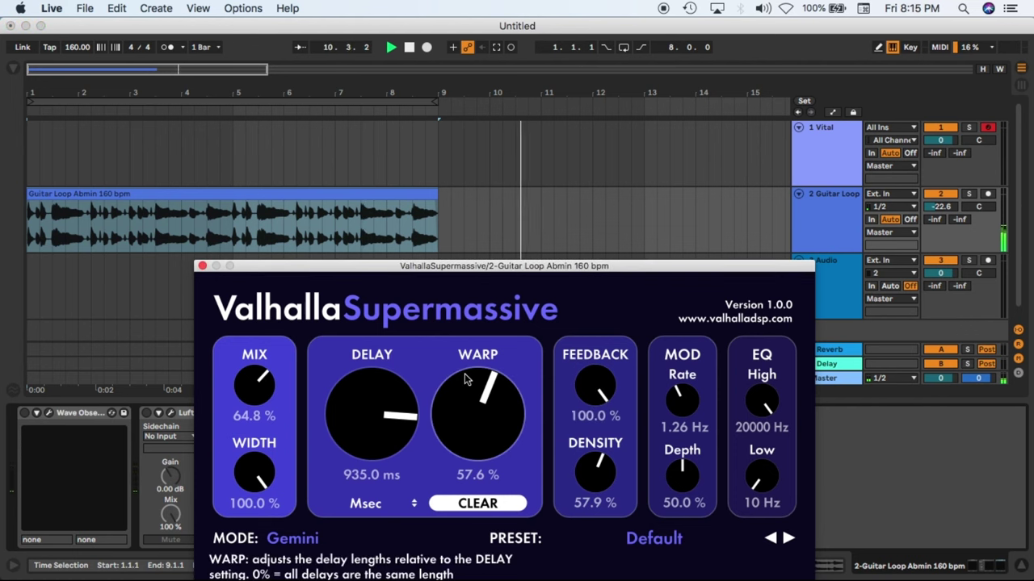
{"action": "left_click_drag", "start_coordinate": [464, 379], "coordinate": [395, 508]}
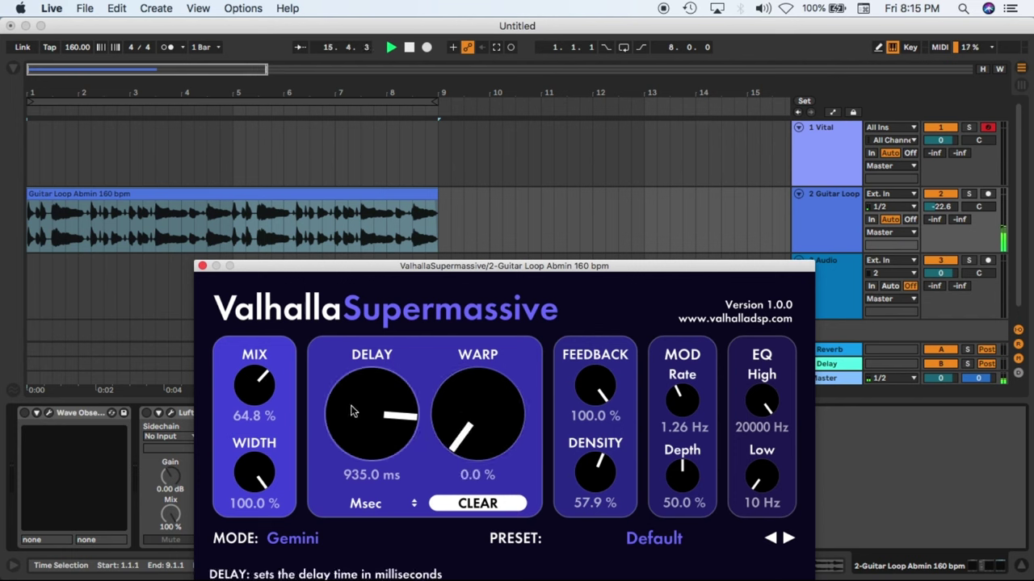
Sweep the Supermassive delay down to 22.8 ms.
{"action": "left_click_drag", "start_coordinate": [334, 445], "coordinate": [299, 484]}
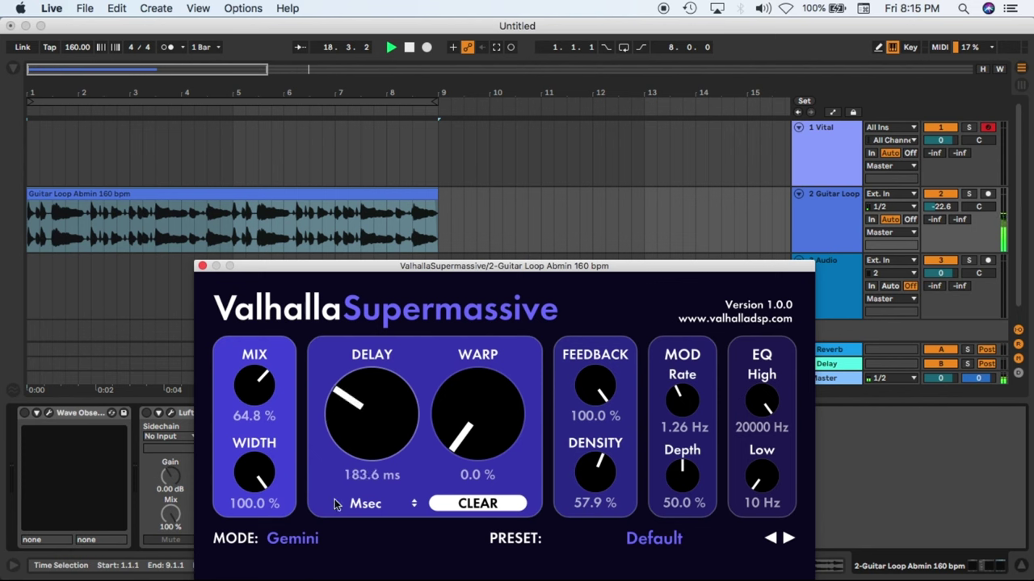
{"action": "left_click_drag", "start_coordinate": [335, 504], "coordinate": [374, 461]}
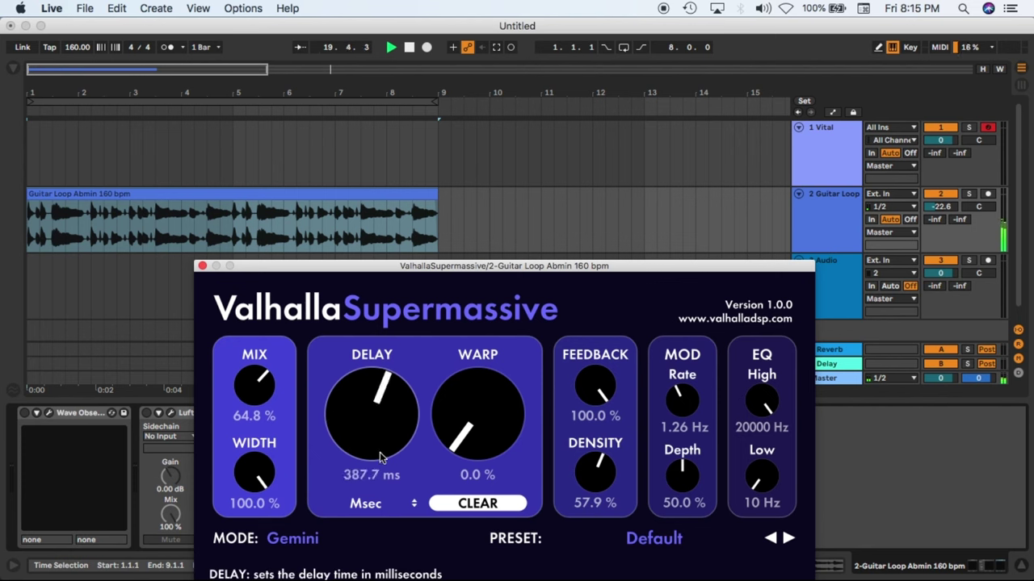
{"action": "left_click_drag", "start_coordinate": [380, 463], "coordinate": [353, 556]}
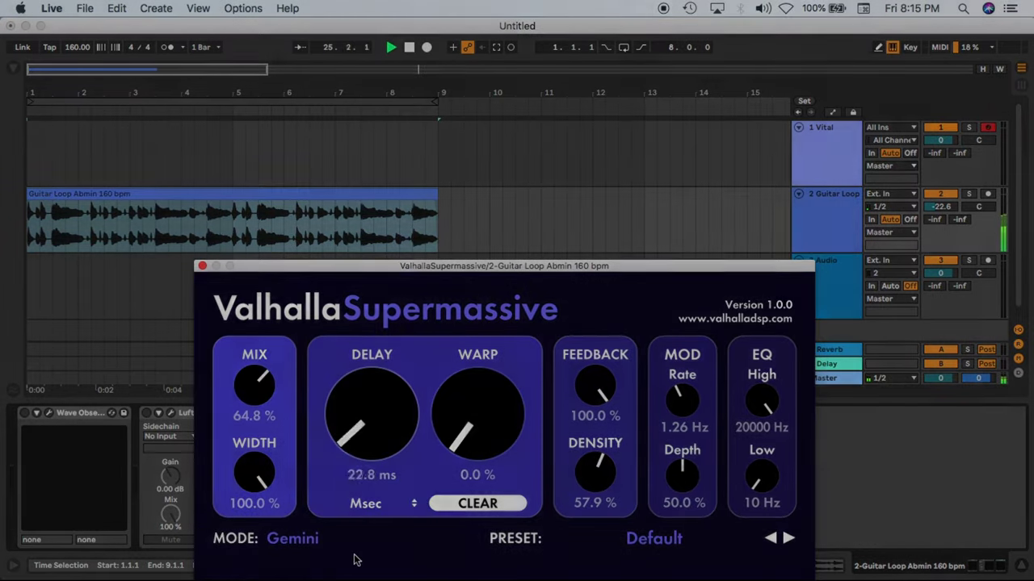